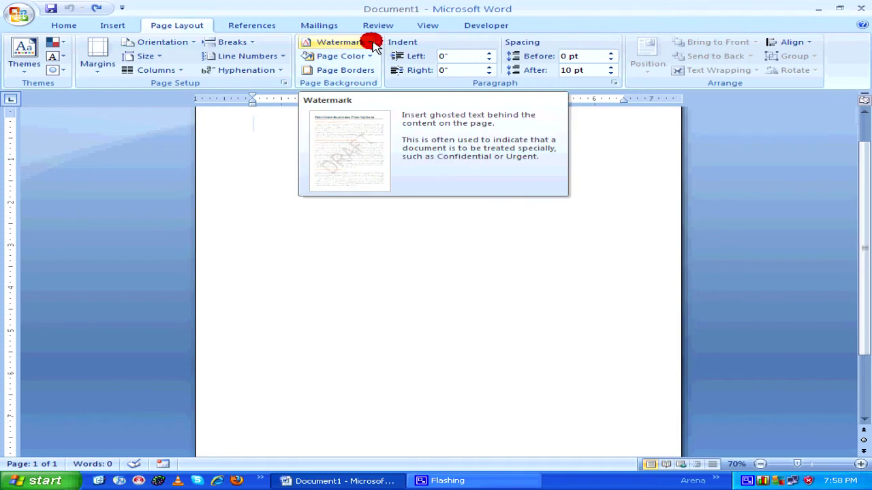
# Open the Page Layout Watermark gallery showing CONFIDENTIAL and DO NOT COPY presets
pyautogui.click(374, 44)
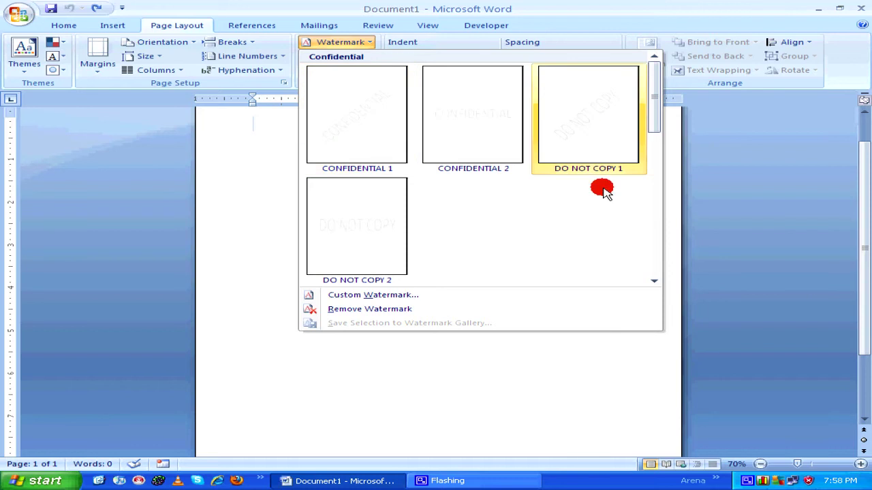
# Apply the CONFIDENTIAL 1 diagonal watermark, then bring the watermark gallery back up
pyautogui.click(365, 131)
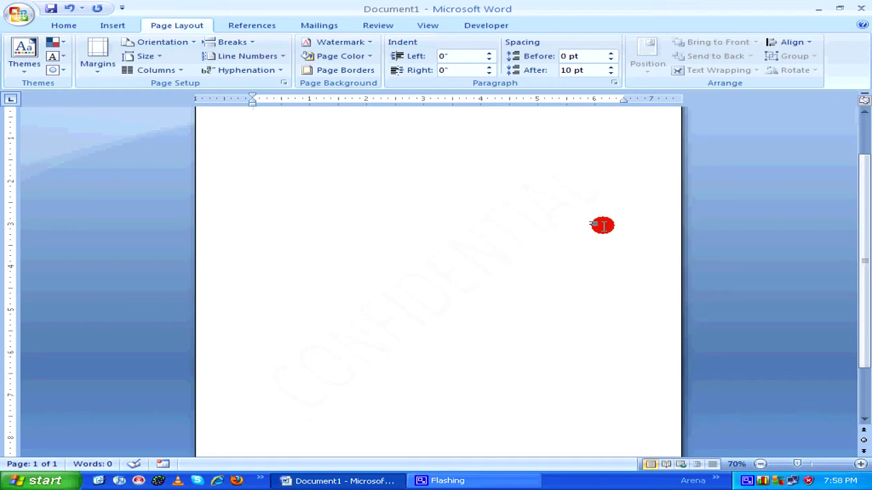
pyautogui.click(372, 46)
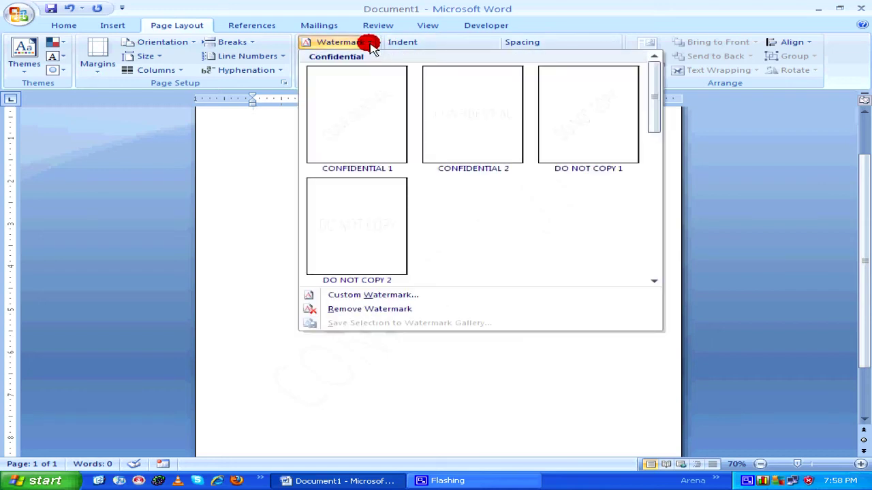
# In Custom Watermark, replace the text CONFIDENTIAL with FOR PRIVATE EYES ONLY
pyautogui.click(421, 297)
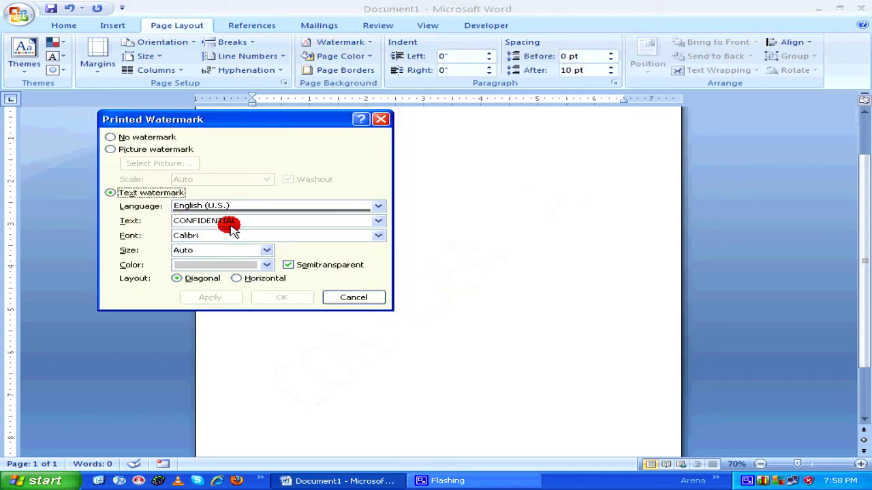
pyautogui.click(314, 221)
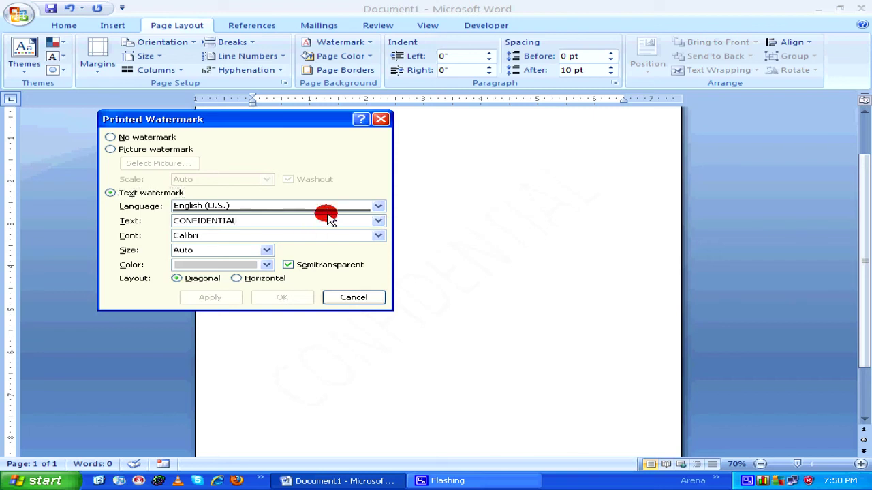
pyautogui.doubleClick(328, 216)
pyautogui.press('BackSpace')
pyautogui.write('FOR PRIVATE EYES ONLY')
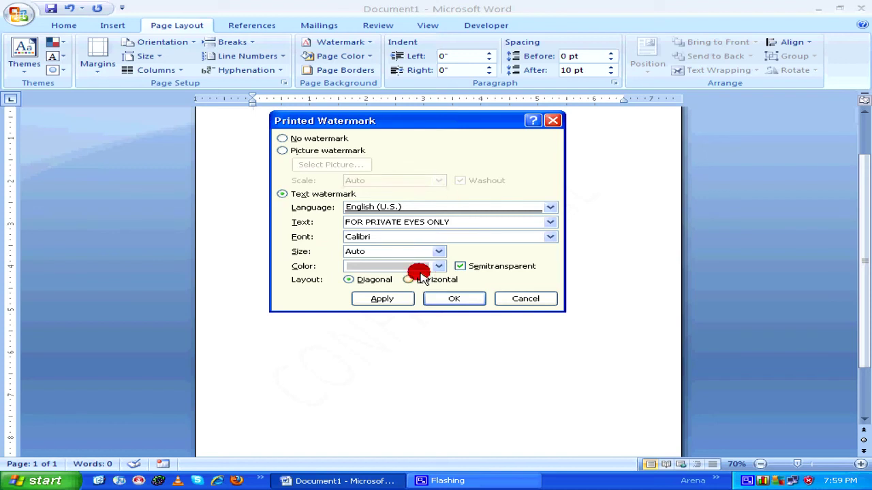
pyautogui.click(550, 238)
# Give the text watermark Arial Black font, Auto size and red colour, and apply it
pyautogui.scroll(5, 545, 261)
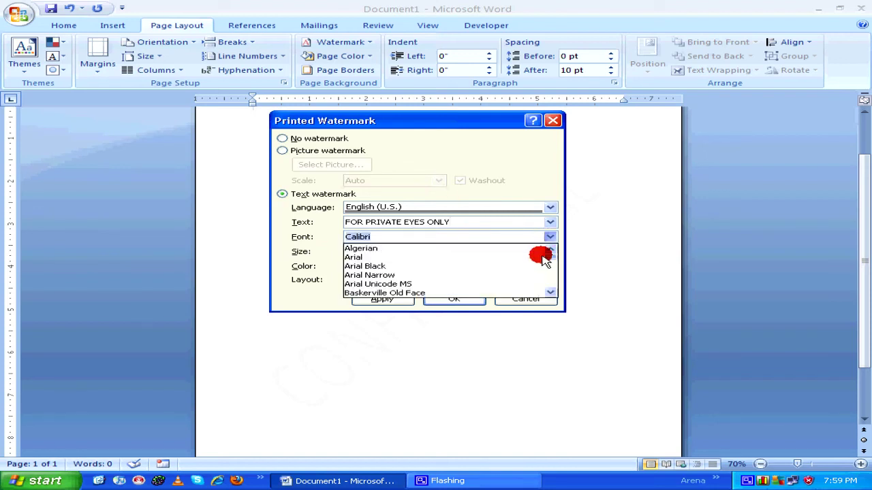
pyautogui.click(376, 266)
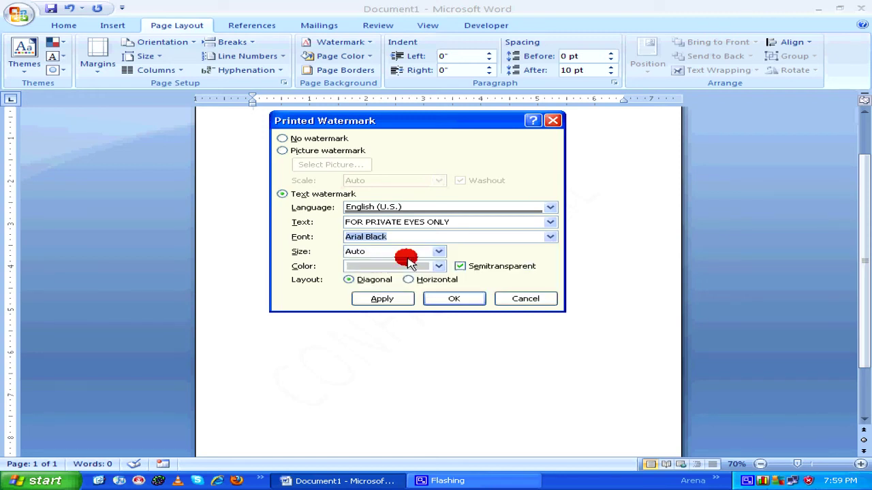
pyautogui.click(438, 252)
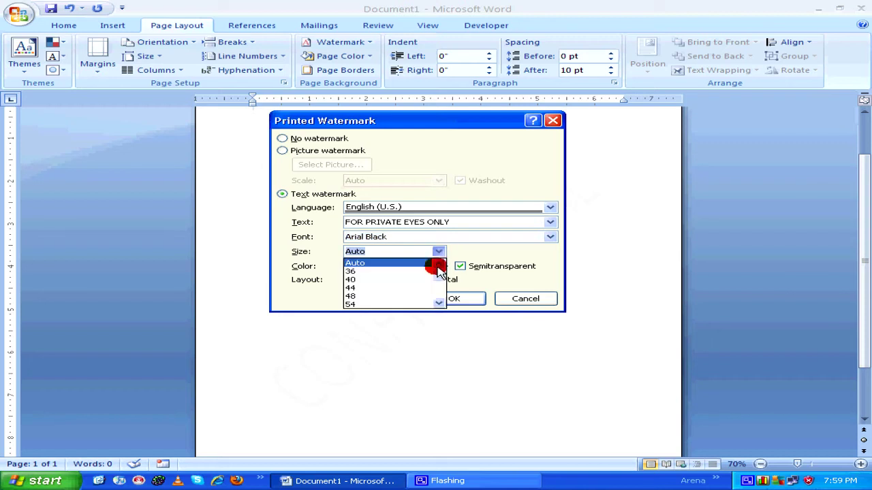
pyautogui.scroll(-3, 436, 293)
pyautogui.scroll(2, 443, 273)
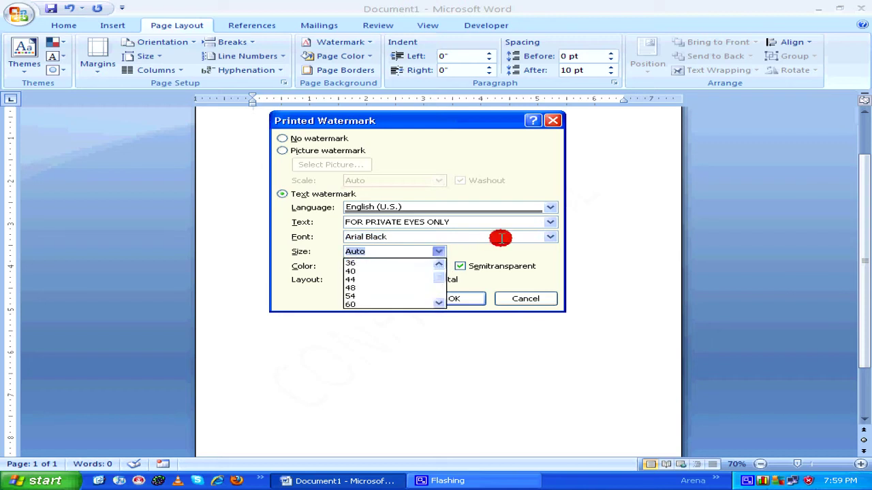
pyautogui.click(457, 265)
pyautogui.click(438, 266)
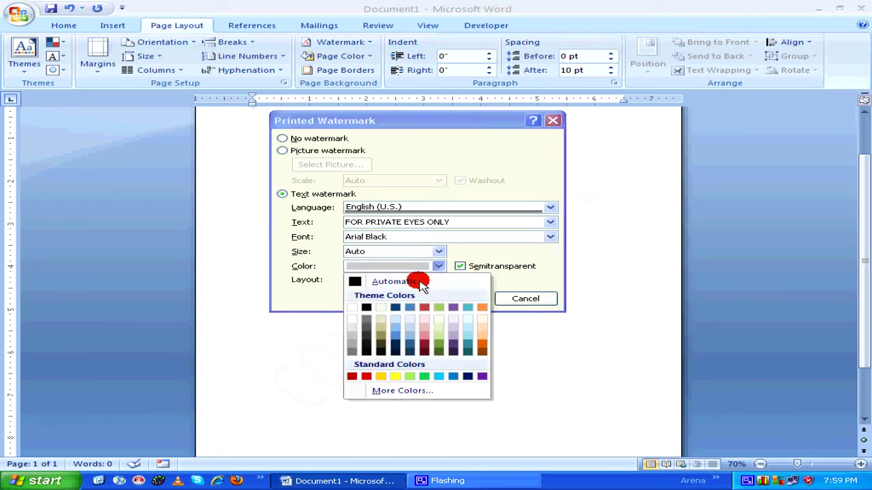
pyautogui.click(366, 376)
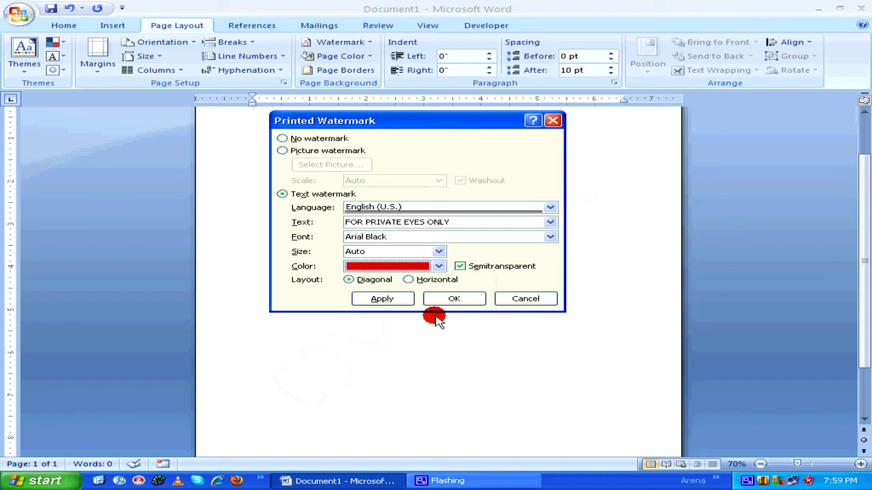
pyautogui.click(456, 299)
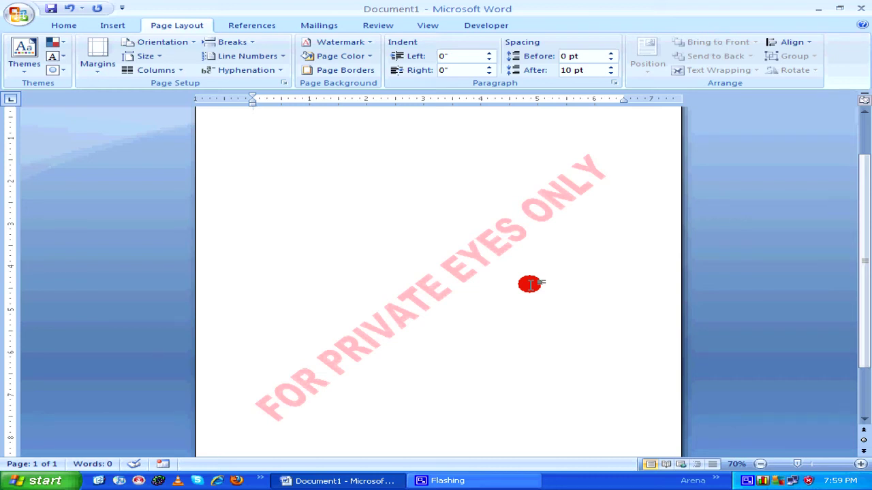
# From Print, toggle 'Print background colors and images' in Word Options, then close without printing
pyautogui.click(22, 19)
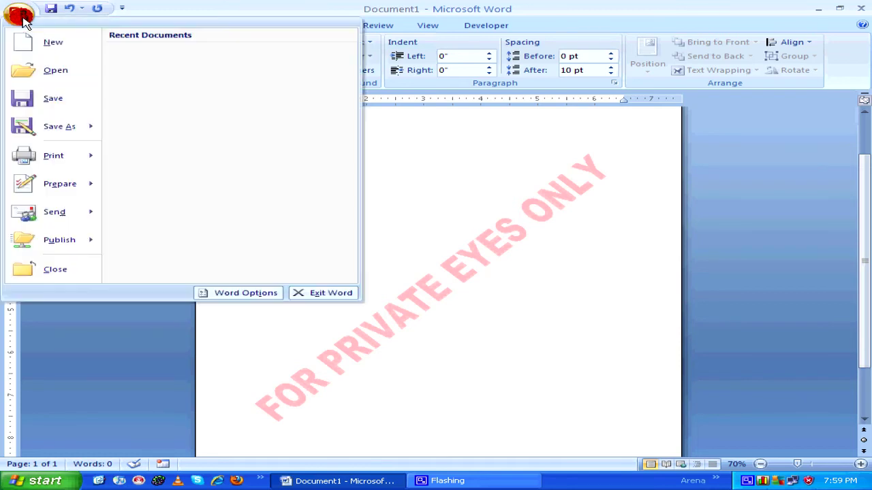
pyautogui.moveTo(53, 155)
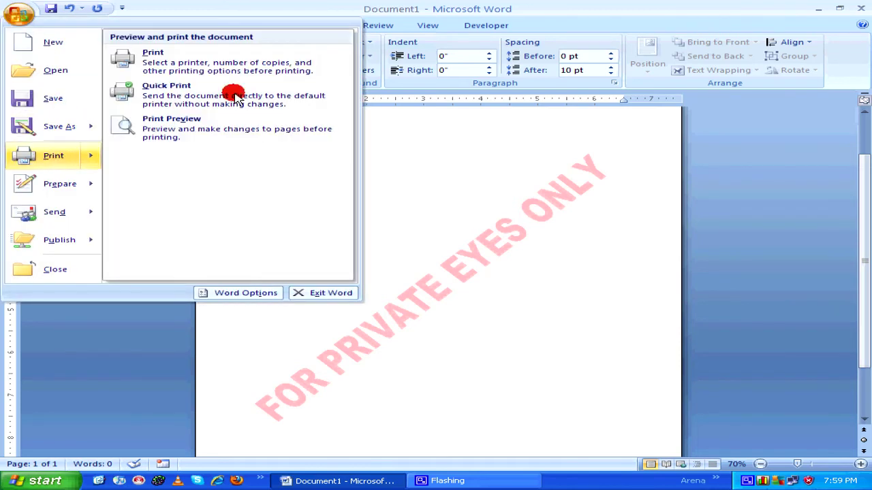
pyautogui.click(235, 62)
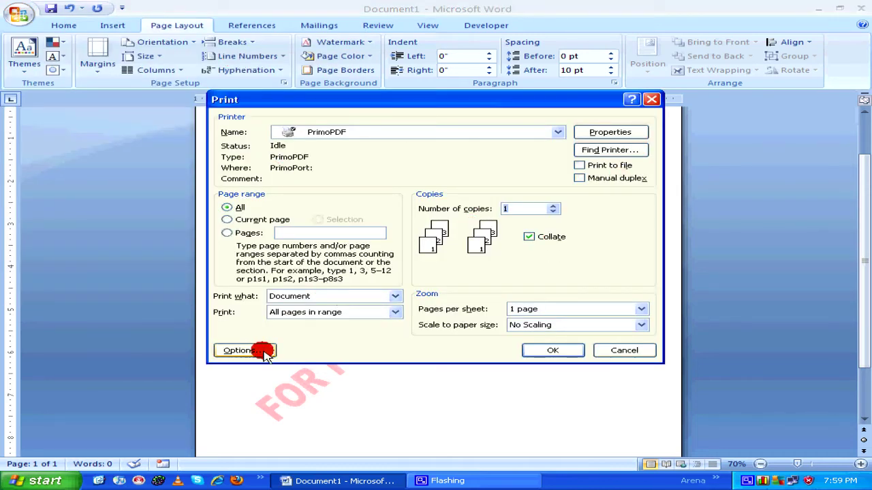
pyautogui.click(262, 351)
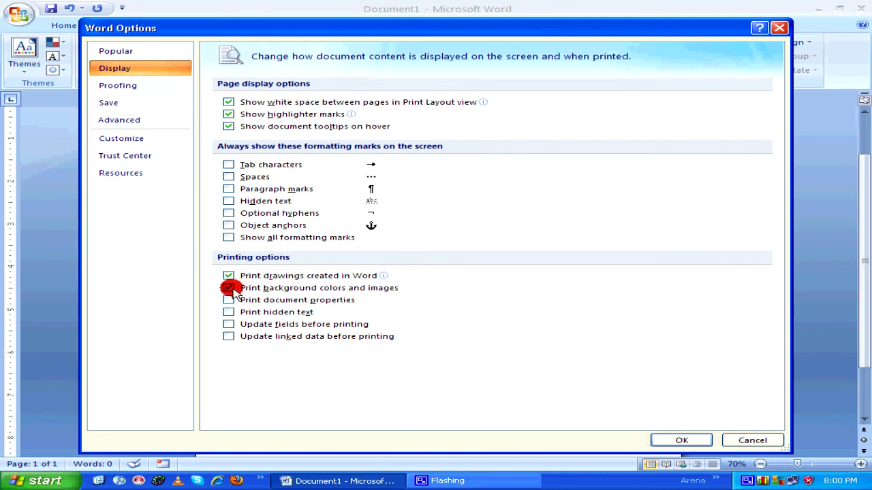
pyautogui.click(229, 288)
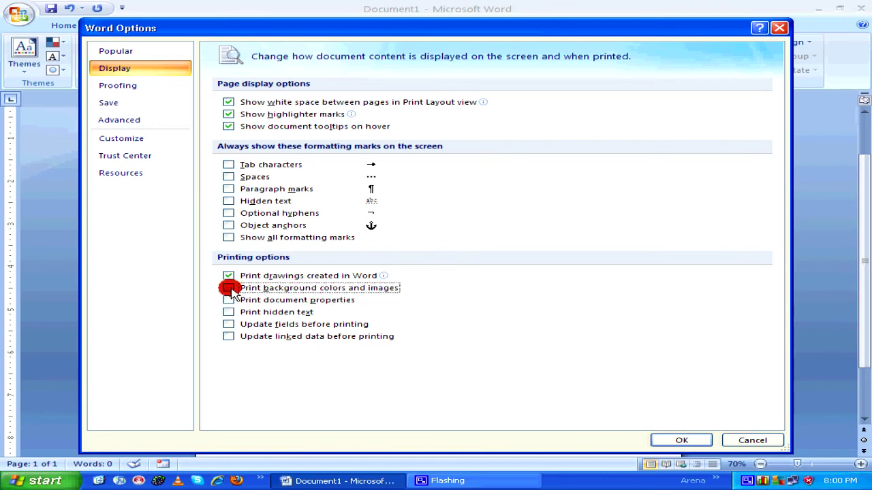
pyautogui.click(229, 288)
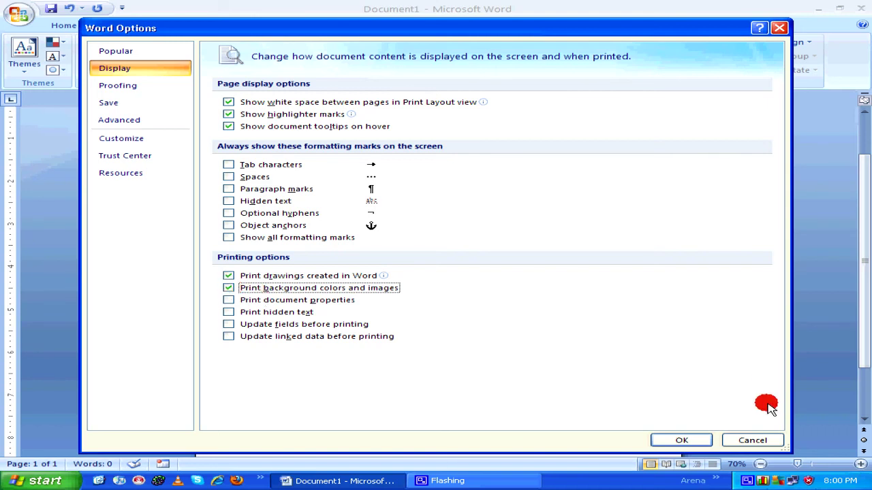
pyautogui.click(683, 441)
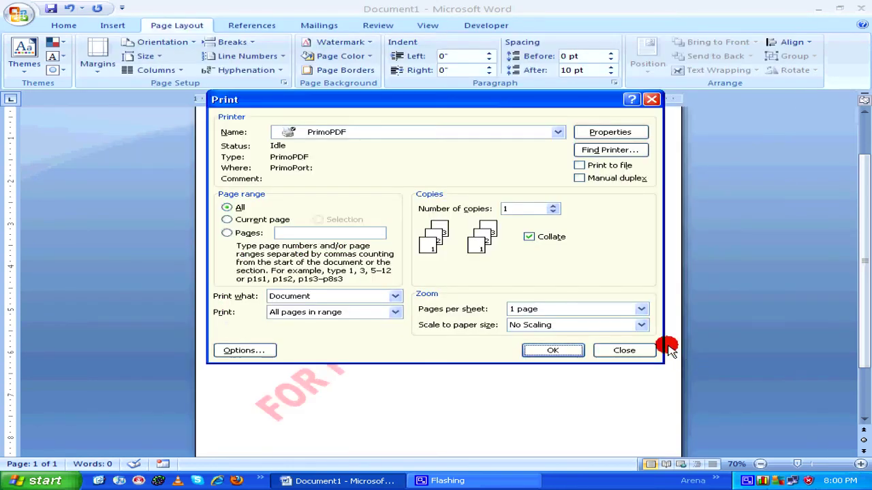
pyautogui.click(624, 348)
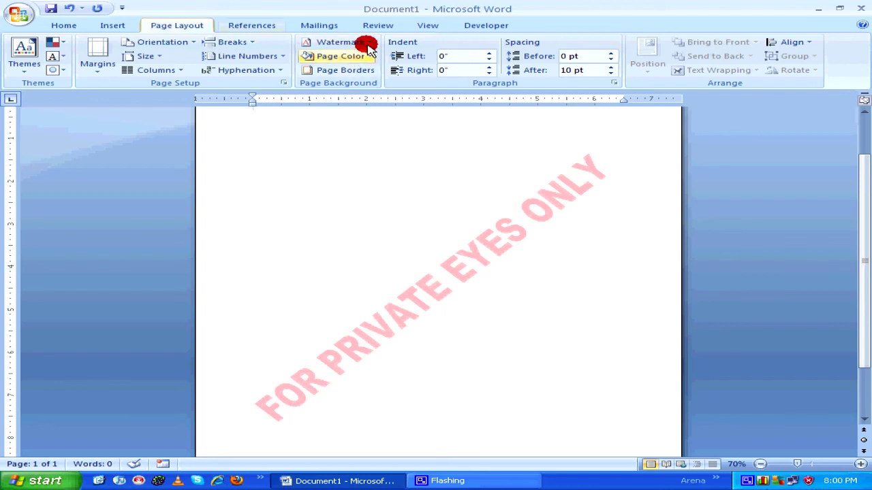
# Replace the text watermark with a washed-out picture watermark of the house photo
pyautogui.click(375, 43)
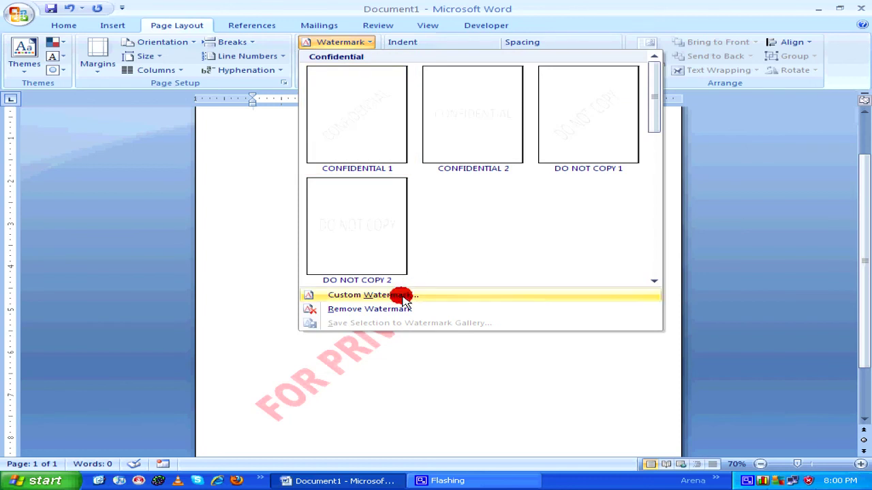
pyautogui.click(372, 295)
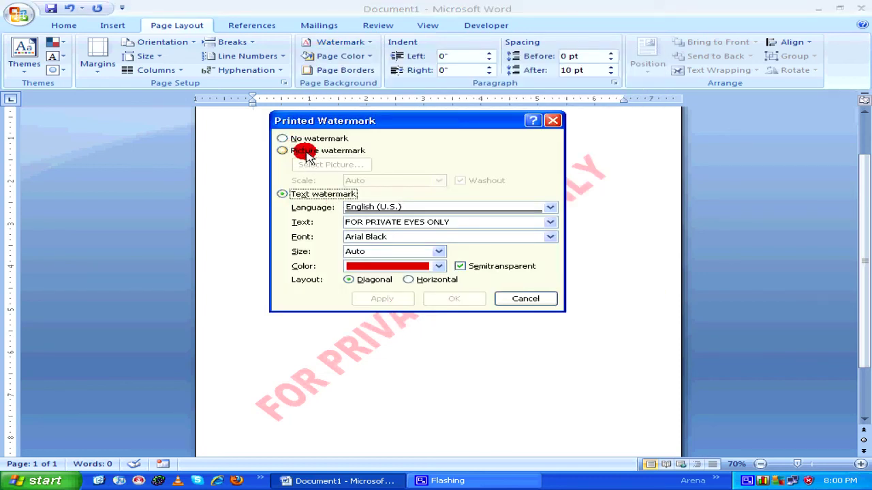
pyautogui.click(308, 155)
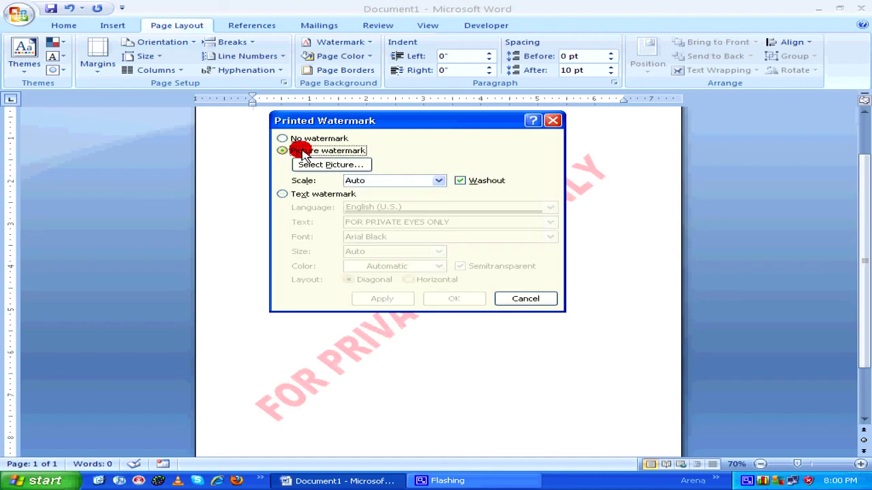
pyautogui.click(323, 167)
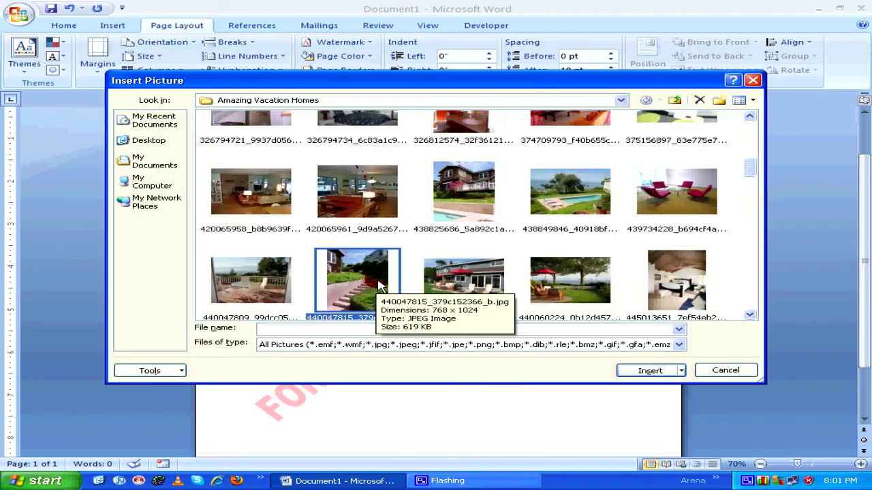
pyautogui.click(640, 371)
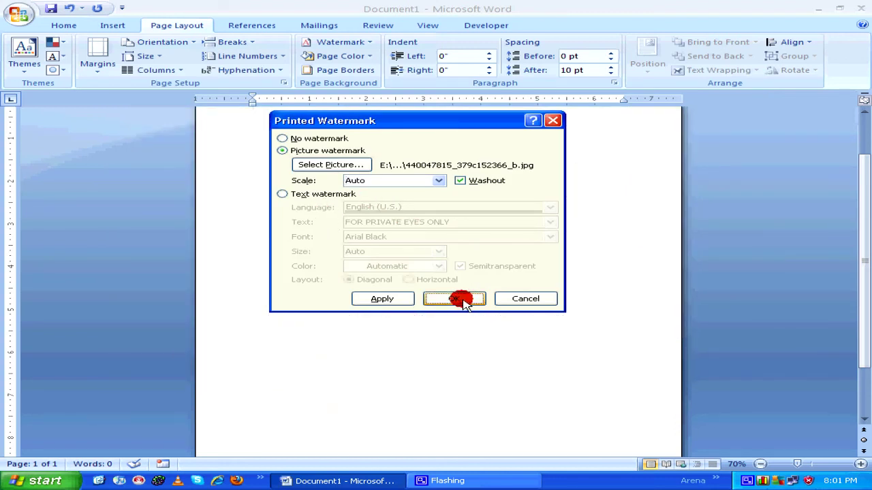
pyautogui.click(461, 302)
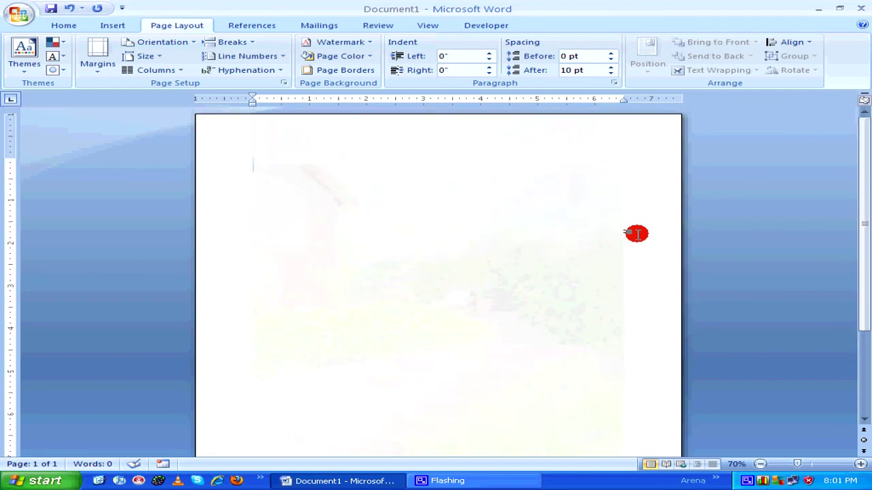
pyautogui.scroll(-1, 638, 233)
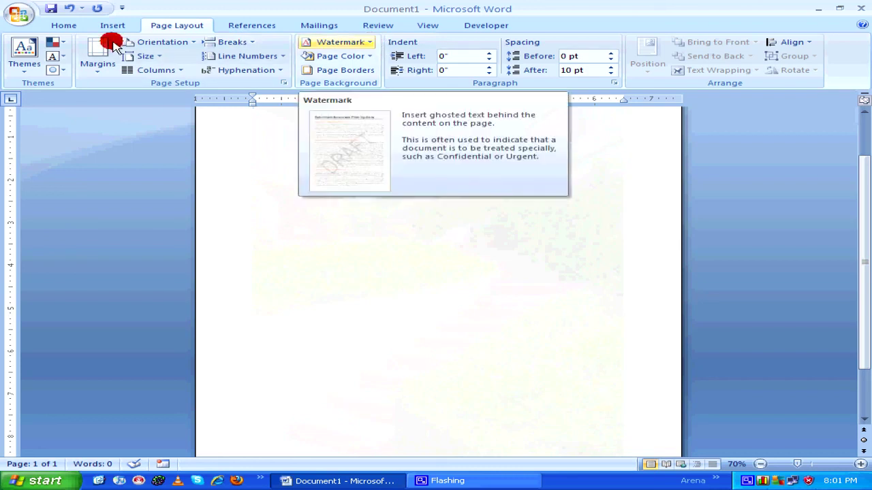
# Turn off Washout for the picture watermark in Custom Watermark and apply the change
pyautogui.click(368, 43)
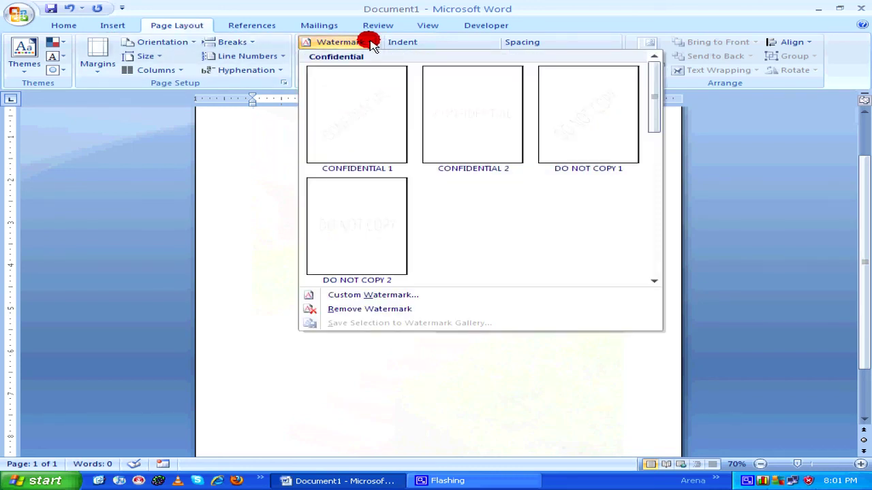
pyautogui.click(417, 296)
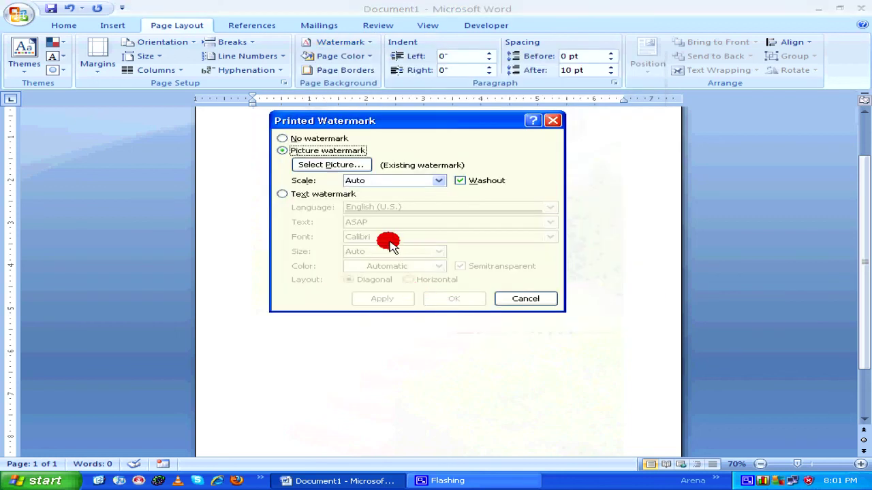
pyautogui.click(303, 150)
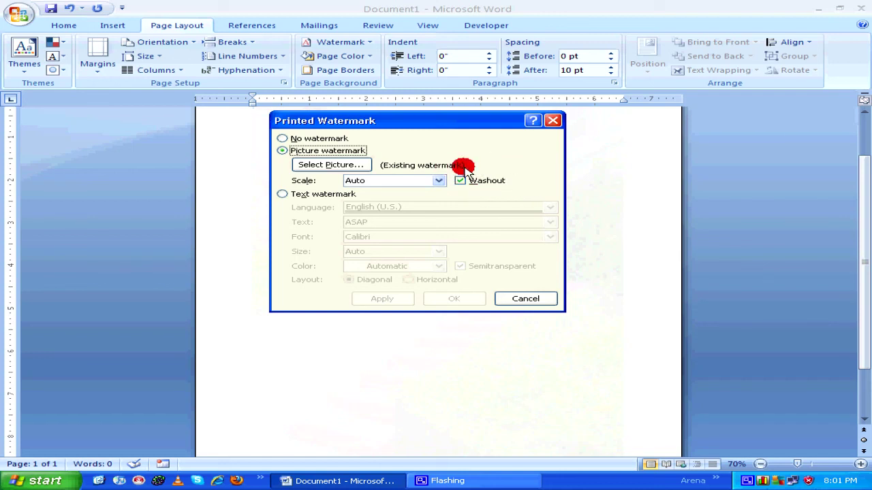
pyautogui.click(460, 181)
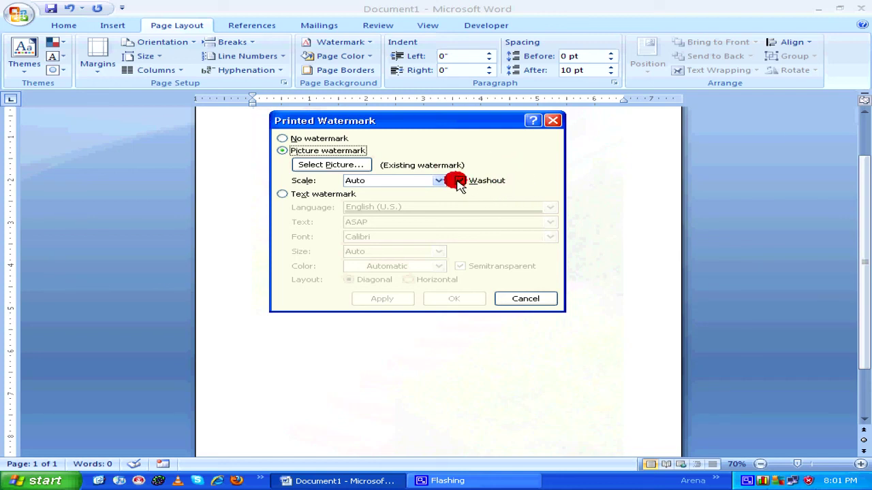
pyautogui.click(450, 297)
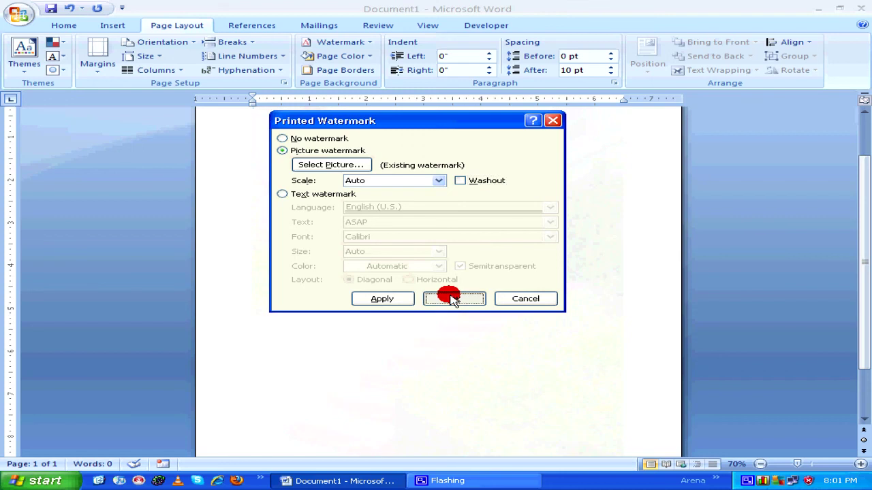
pyautogui.scroll(2, 606, 242)
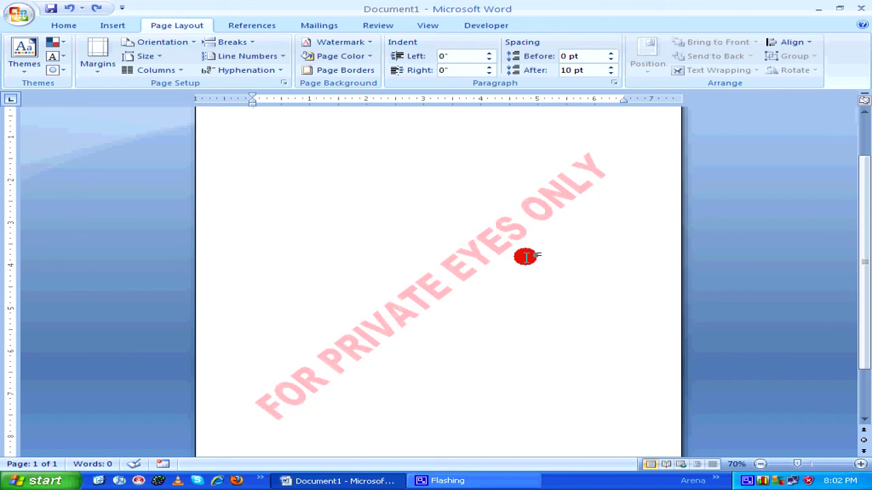
# Uncheck Semitransparent for the red FOR PRIVATE EYES ONLY watermark and apply it
pyautogui.click(371, 45)
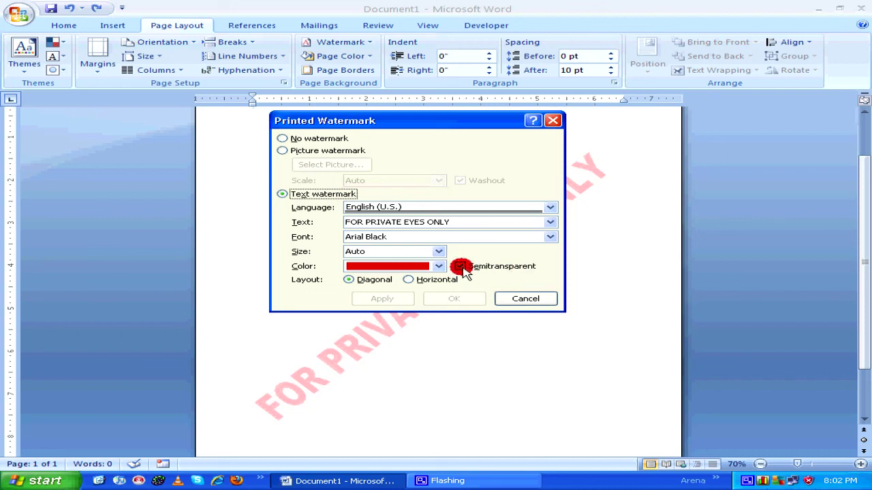
pyautogui.click(461, 266)
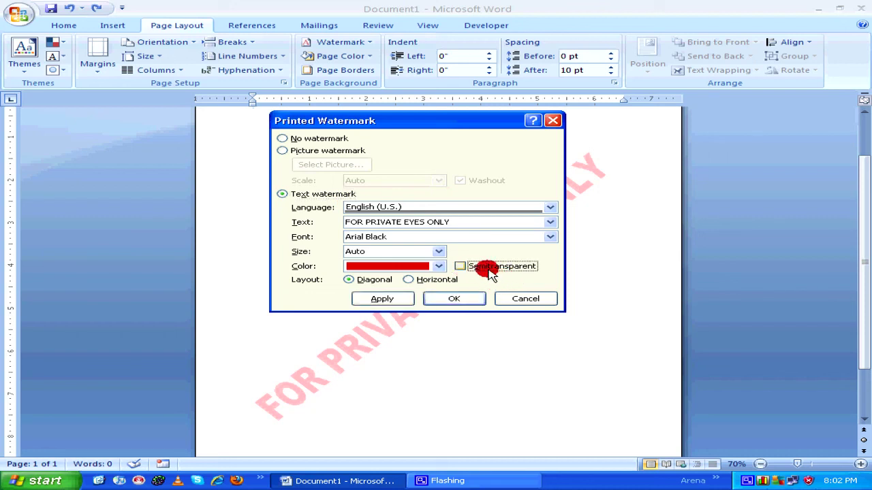
pyautogui.click(457, 298)
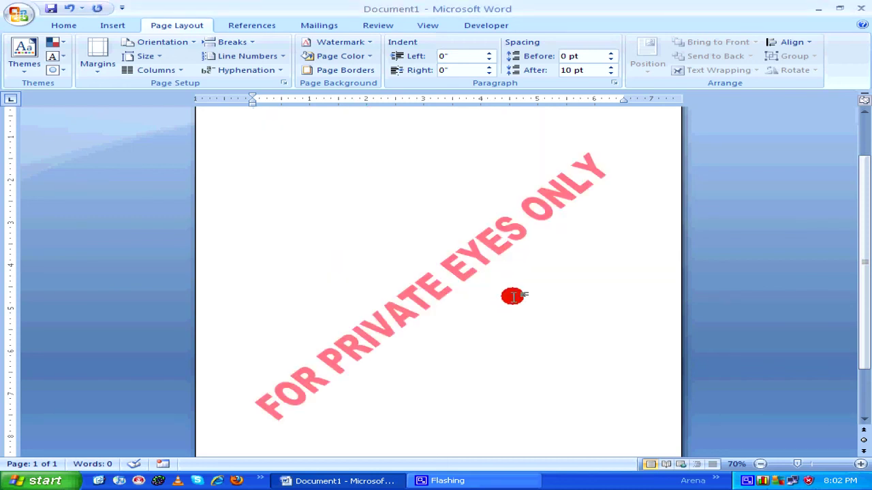